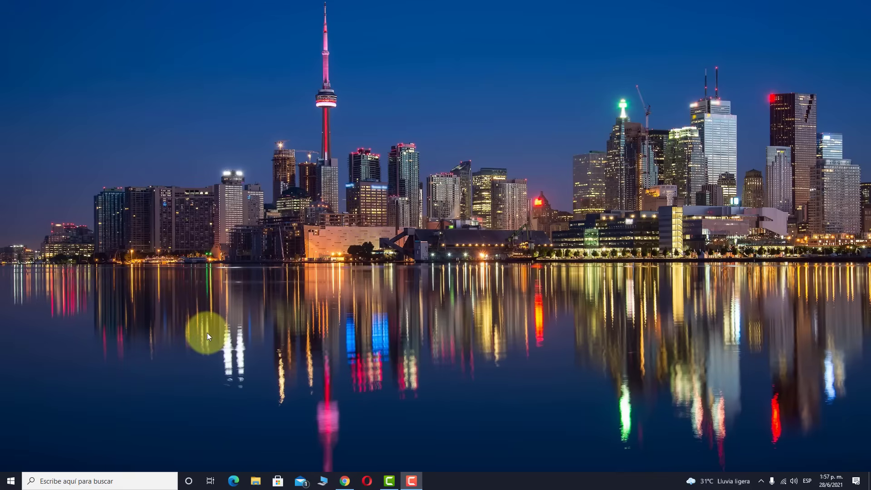
Find and open the Windows Control Panel (Panel de control).
left_click(79, 480)
type("panel")
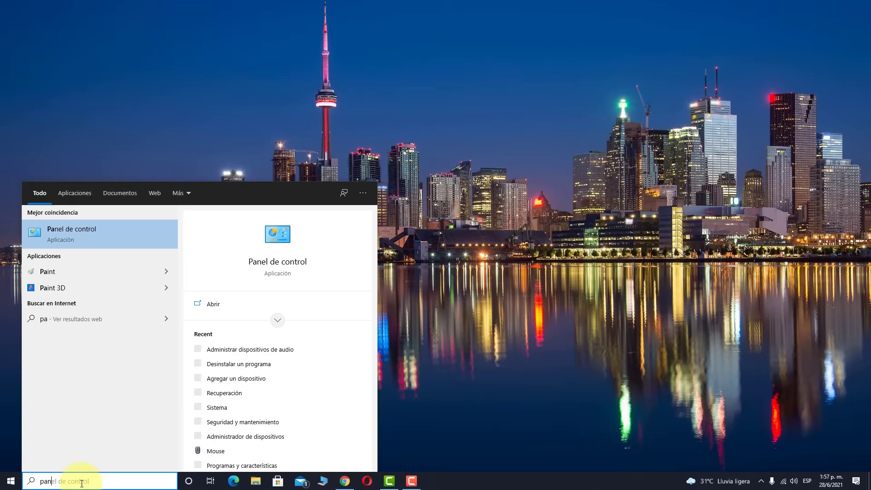
left_click(288, 263)
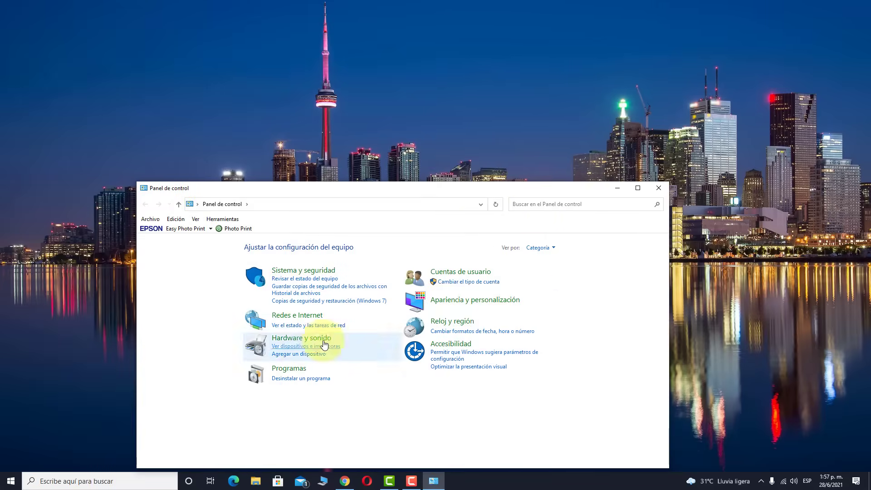
Switch the Control Panel view to large icons, to small icons, and back to Categoría.
left_click(545, 249)
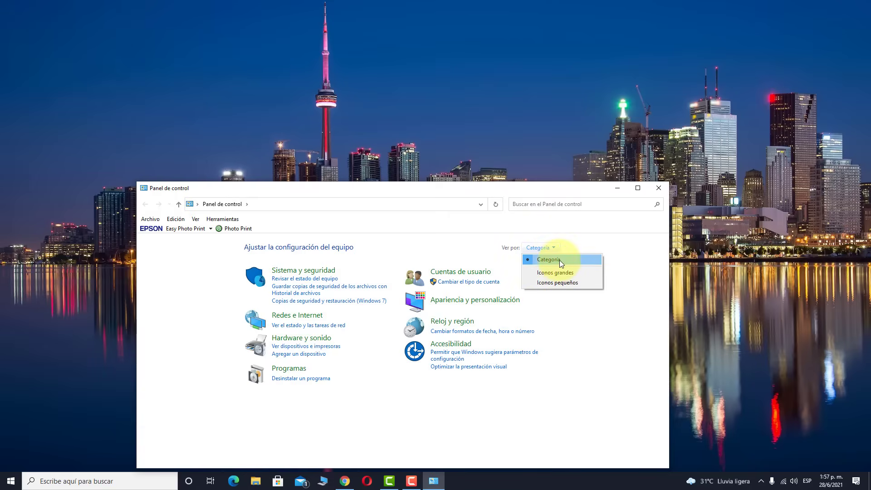
left_click(560, 271)
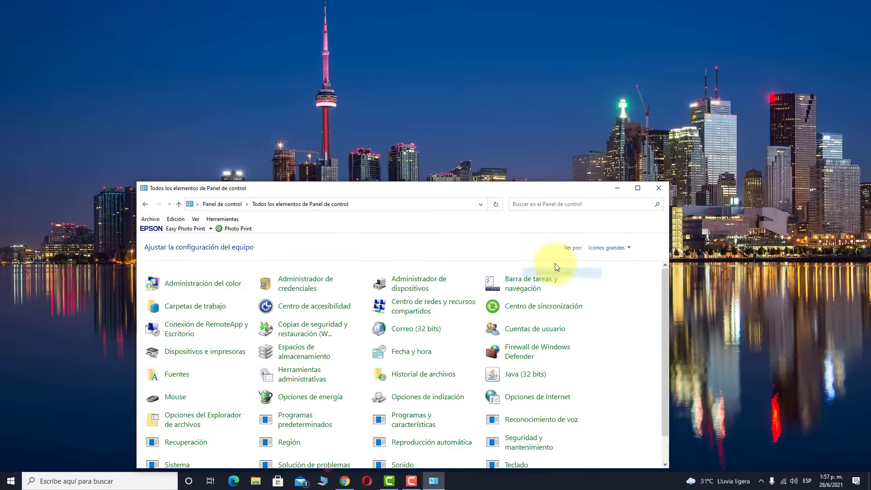
left_click(604, 248)
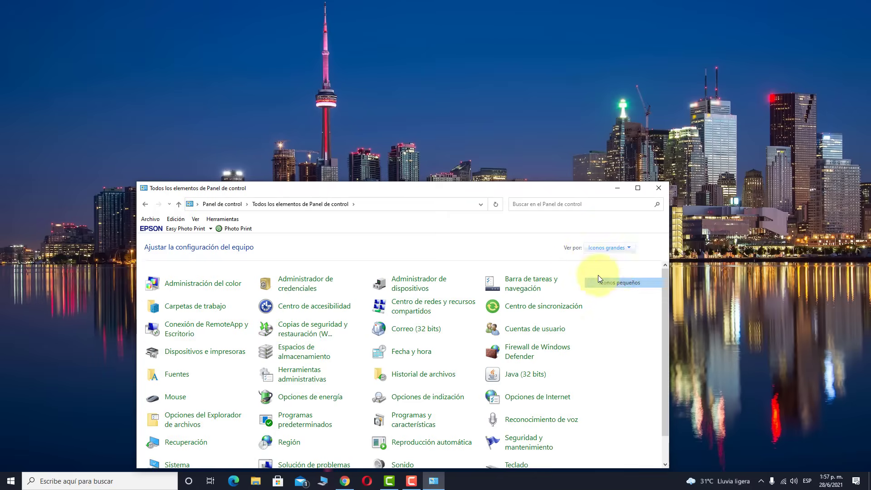
left_click(610, 281)
left_click(607, 248)
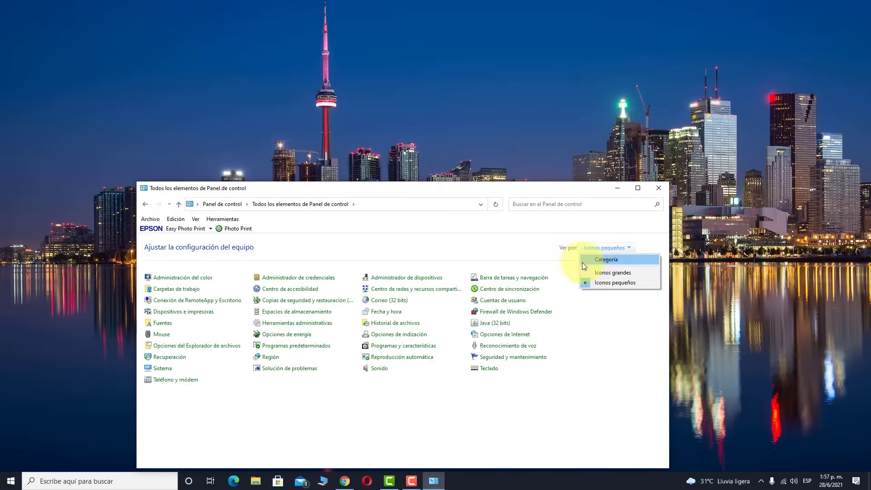
left_click(605, 258)
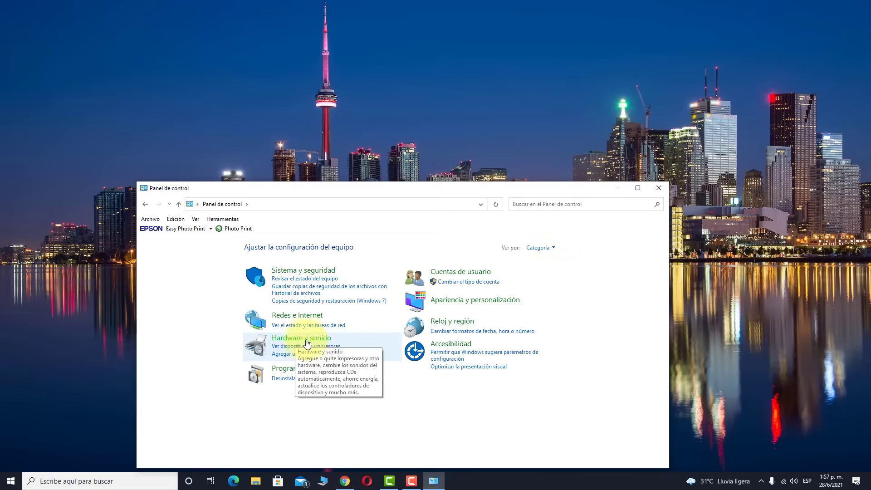
Open the Sonido settings from Hardware y sonido and place the dialog over the middle of the Control Panel window.
left_click(316, 343)
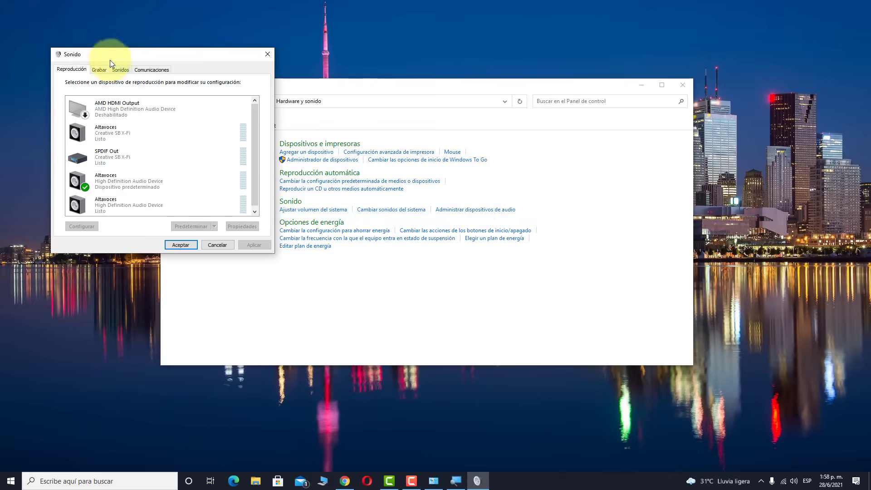
left_click_drag(175, 41, 255, 64)
left_click_drag(362, 84, 439, 93)
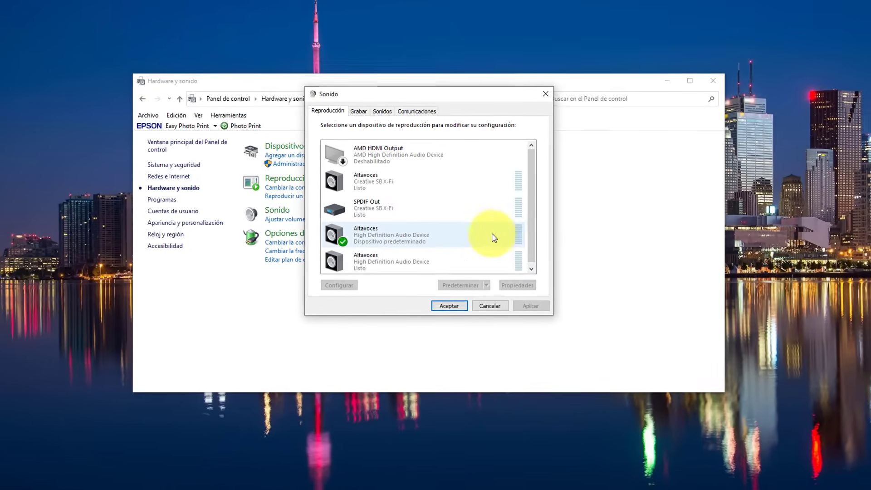
Configure the default High Definition Audio Device speakers as Estéreo with full-range front left and right speakers.
left_click(389, 247)
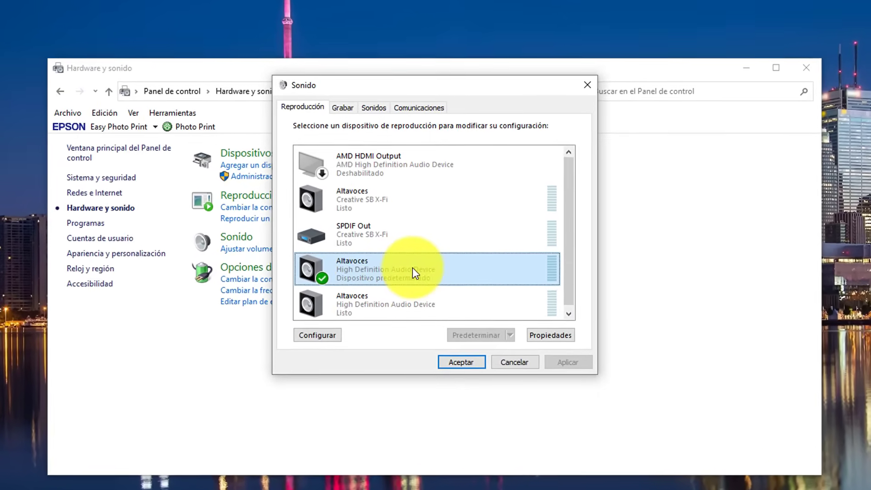
right_click(405, 261)
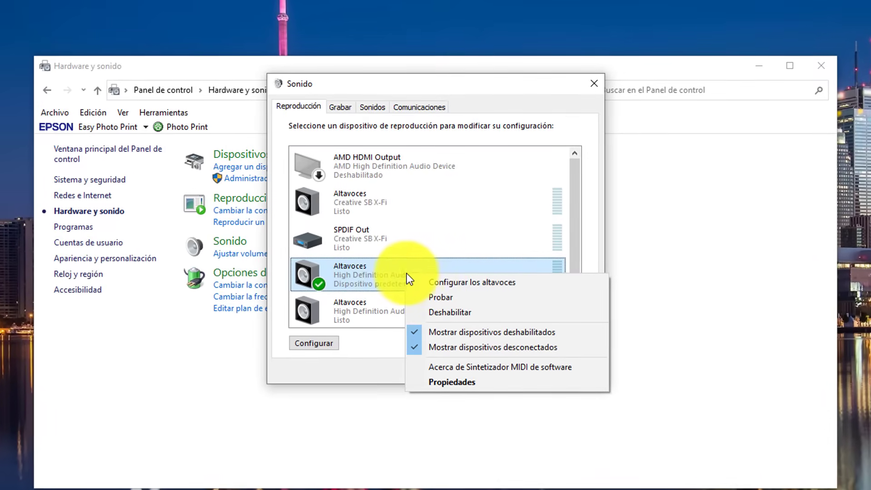
left_click(493, 284)
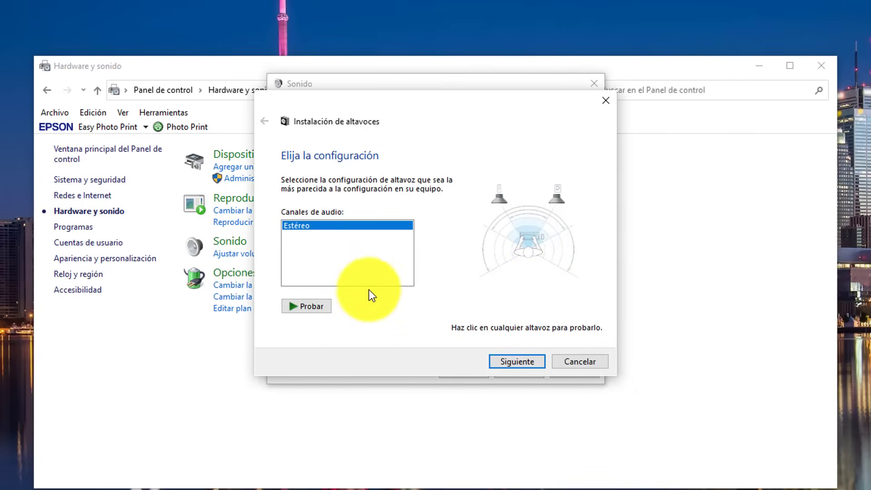
left_click(514, 363)
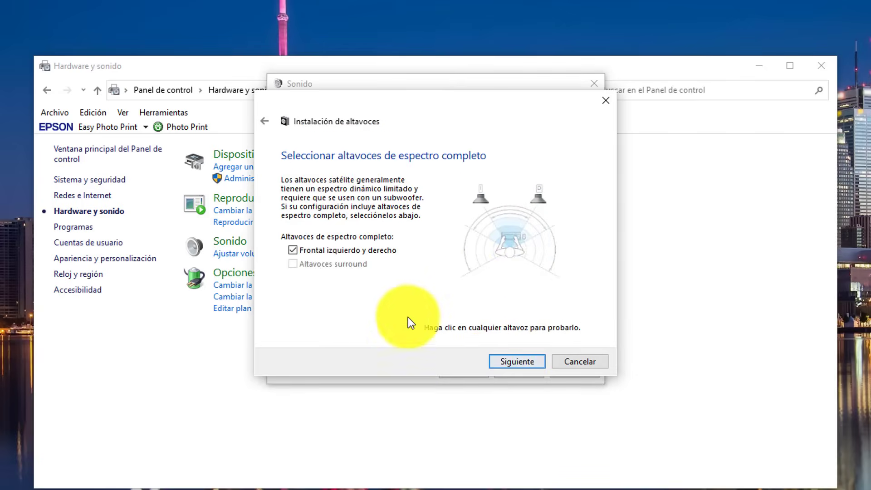
left_click(312, 250)
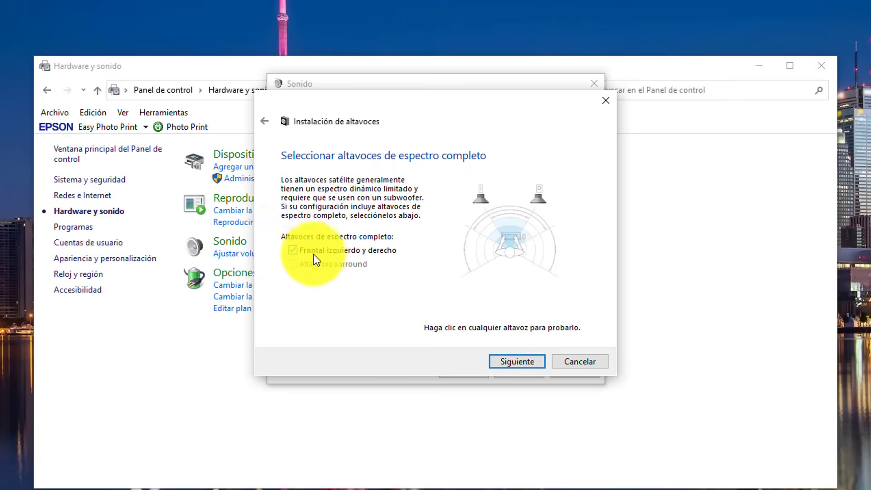
left_click(313, 253)
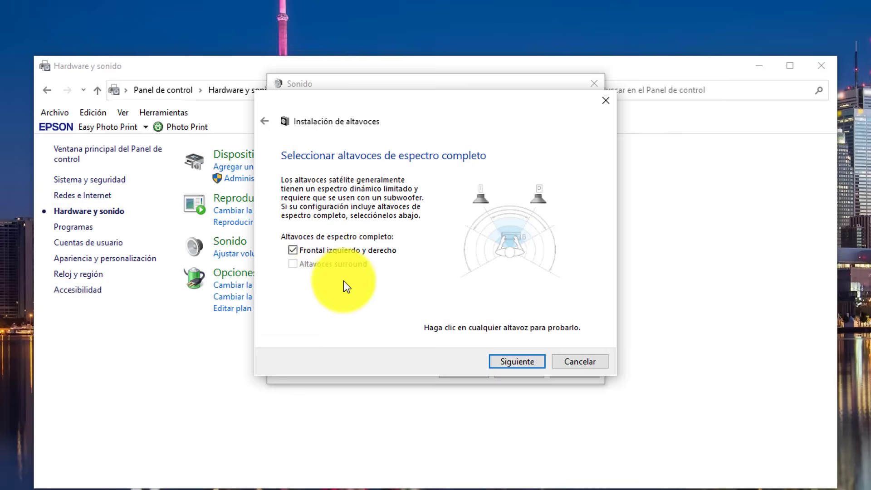
left_click(512, 365)
left_click(522, 362)
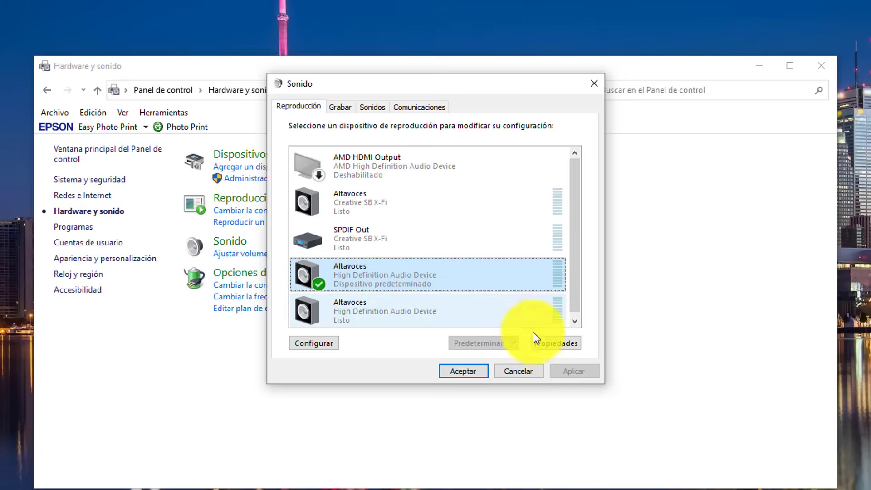
Set the default speakers' output level and right-channel balance to 100 and accept the properties.
left_click(554, 343)
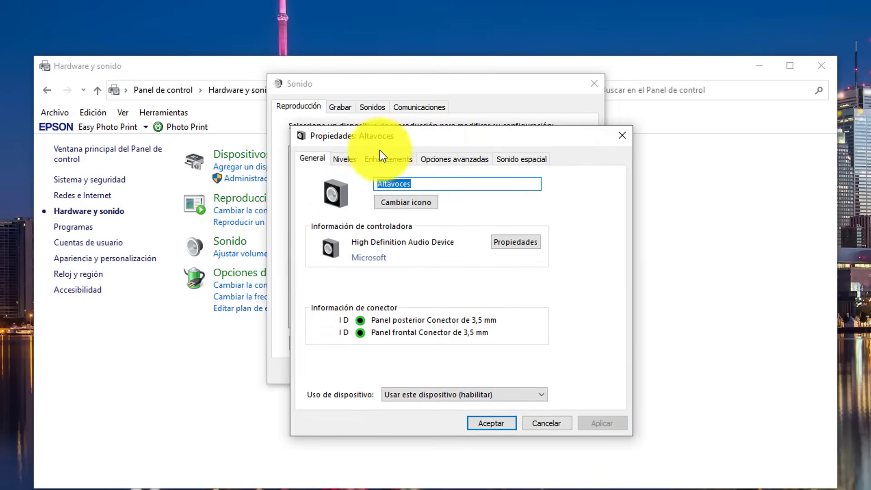
left_click(344, 157)
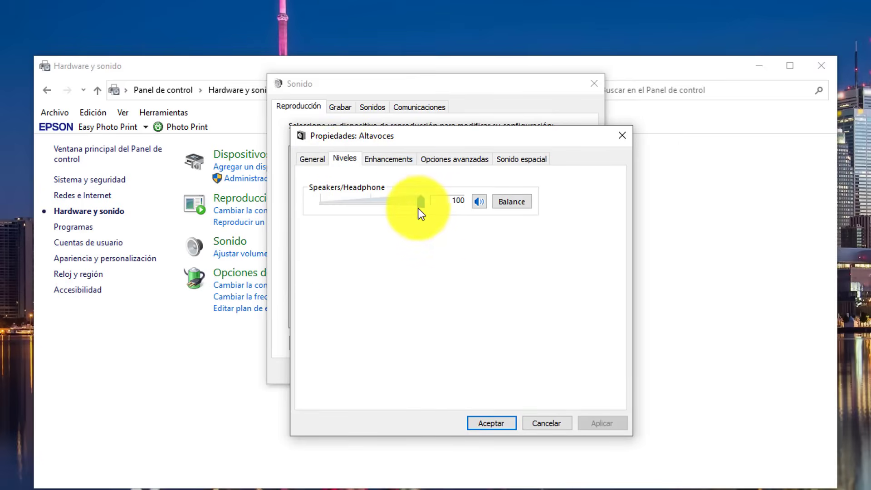
mouse_move(421, 206)
left_mouse_down()
mouse_move(394, 208)
mouse_move(435, 213)
left_mouse_up()
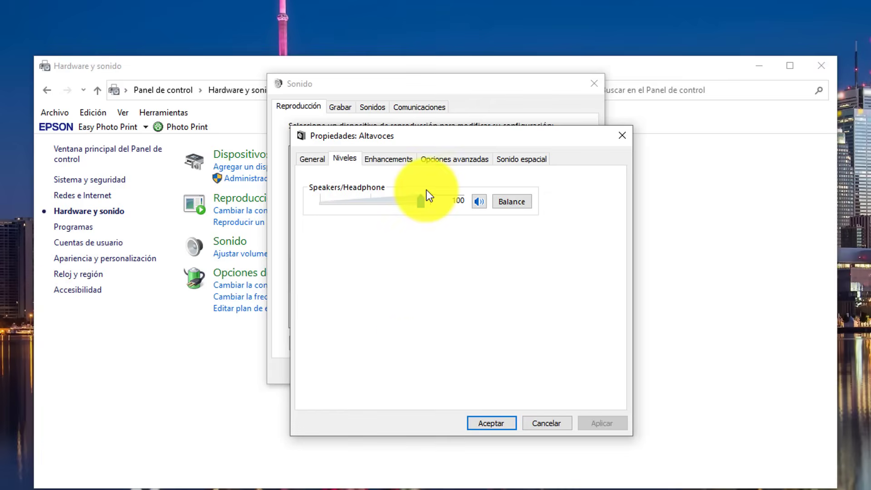
left_click(420, 201)
left_click(420, 203)
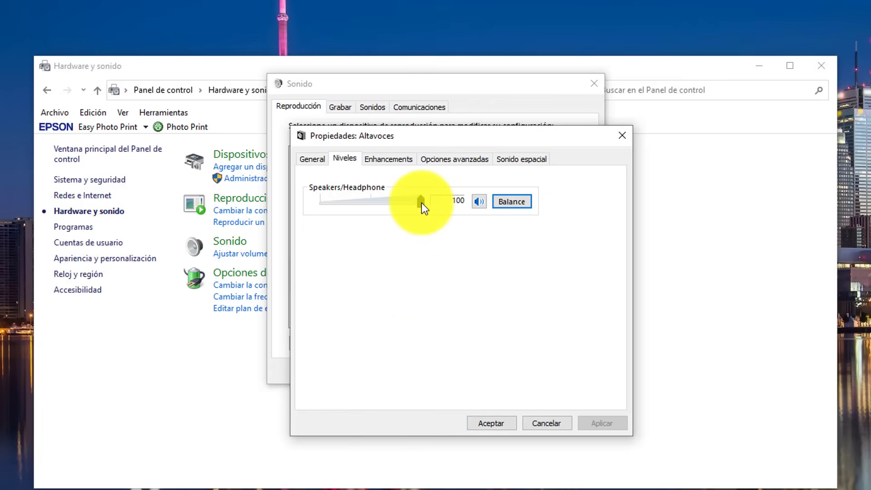
left_click(511, 204)
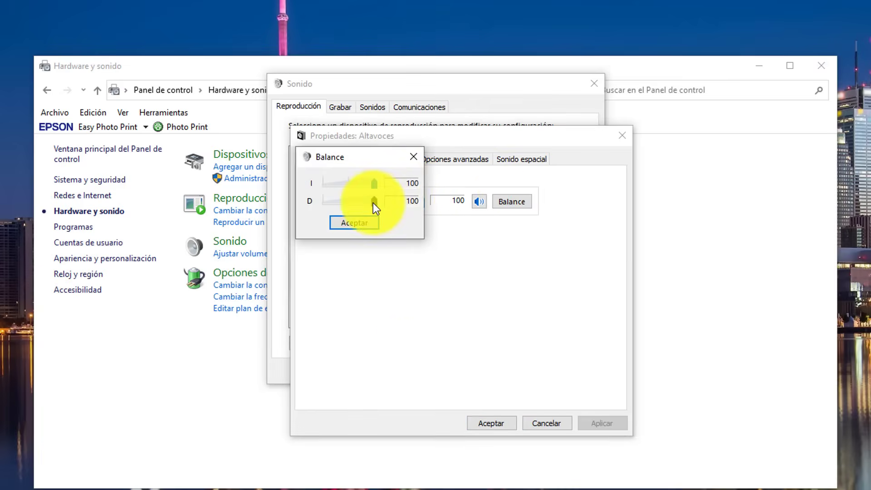
left_click_drag(373, 202, 413, 203)
left_click(413, 156)
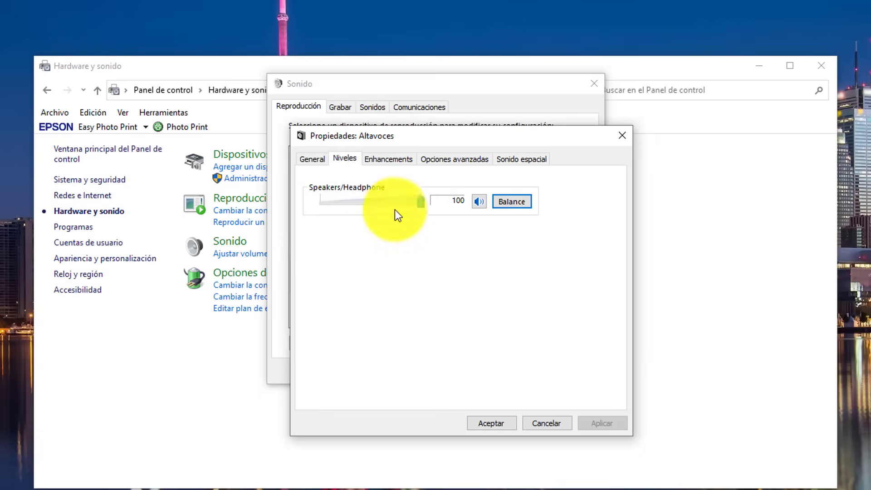
left_click(494, 423)
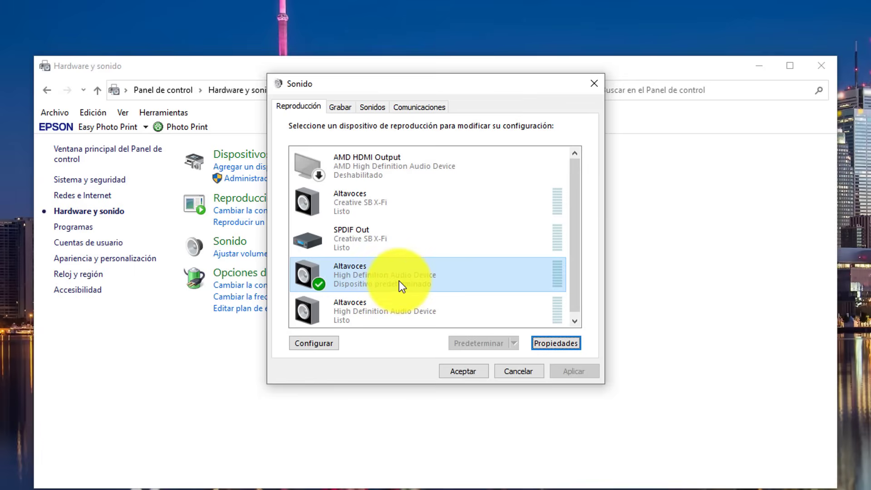
Enable the Virtual Surround and Loudness Equalization enhancements for the default High Definition Audio Device speakers.
left_click(433, 280)
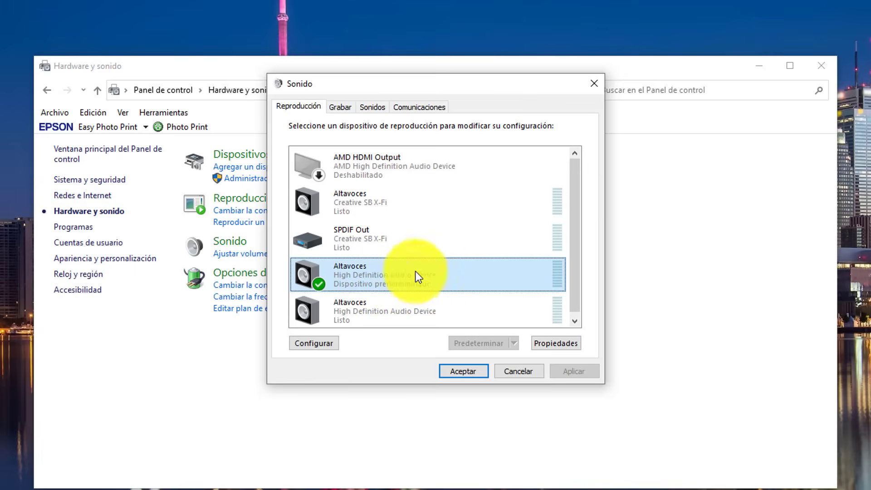
left_click(551, 344)
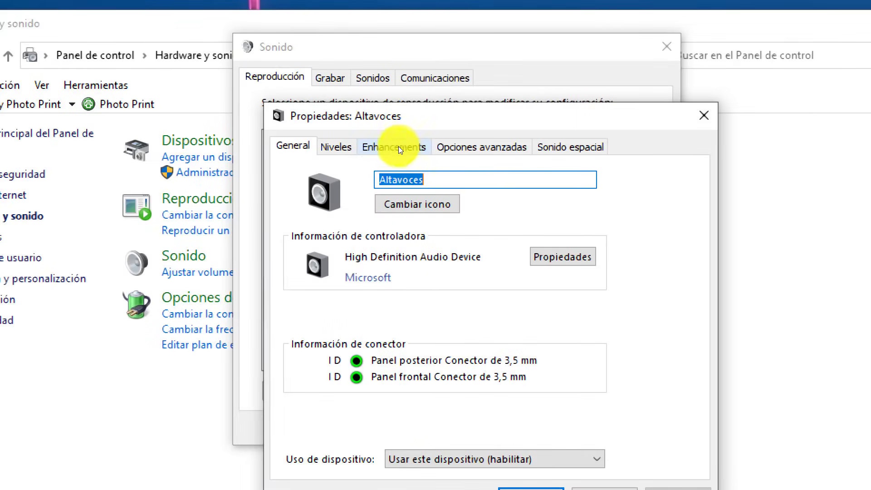
left_click(398, 150)
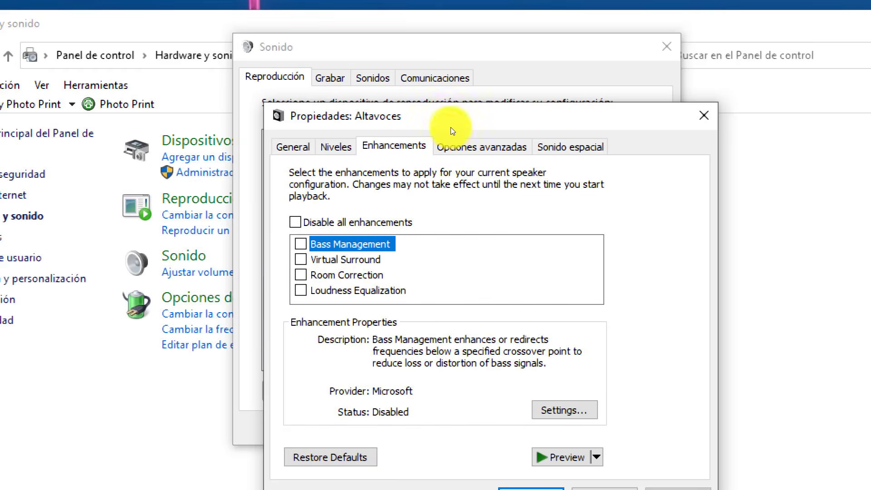
left_click_drag(450, 127, 444, 57)
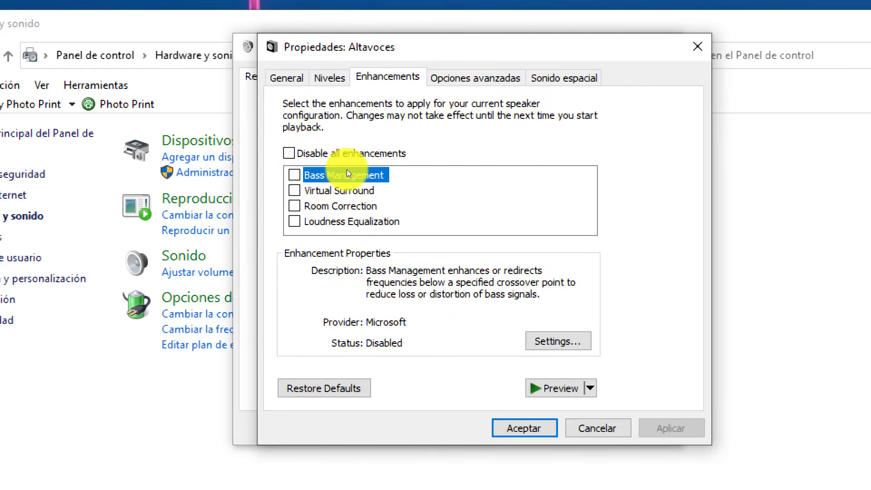
double_click(348, 190)
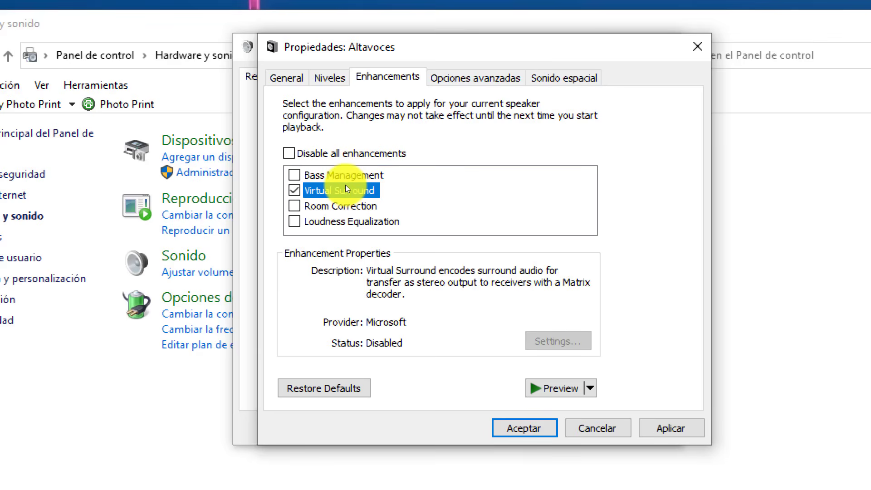
key("Down")
key("Down")
key("space")
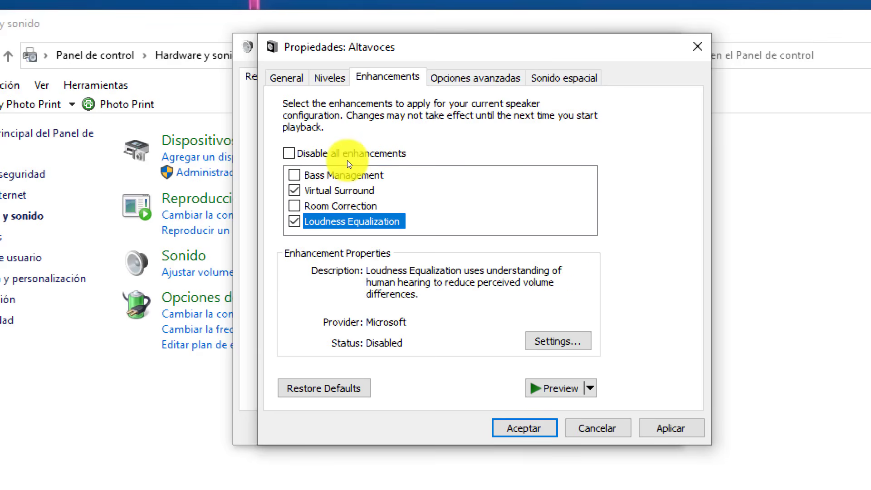
Enable the Bass Management enhancement as well, then apply the enhancements and accept the speaker properties.
key("Up")
key("Up")
key("Up")
key("space")
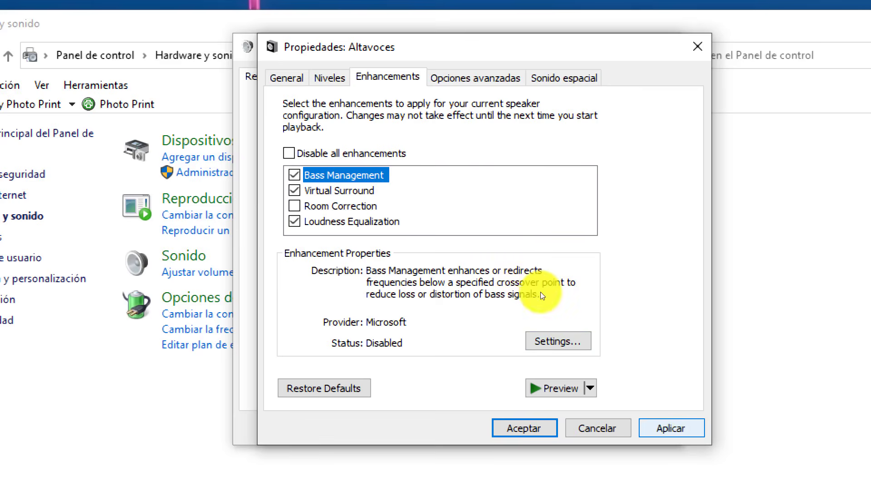
key("alt+a")
key("Return")
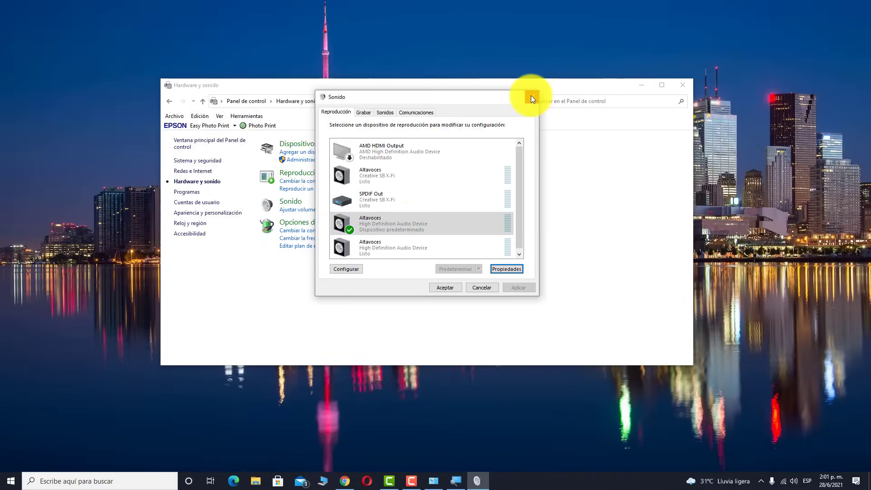
Close the Sonido dialog.
left_click_drag(450, 94, 467, 83)
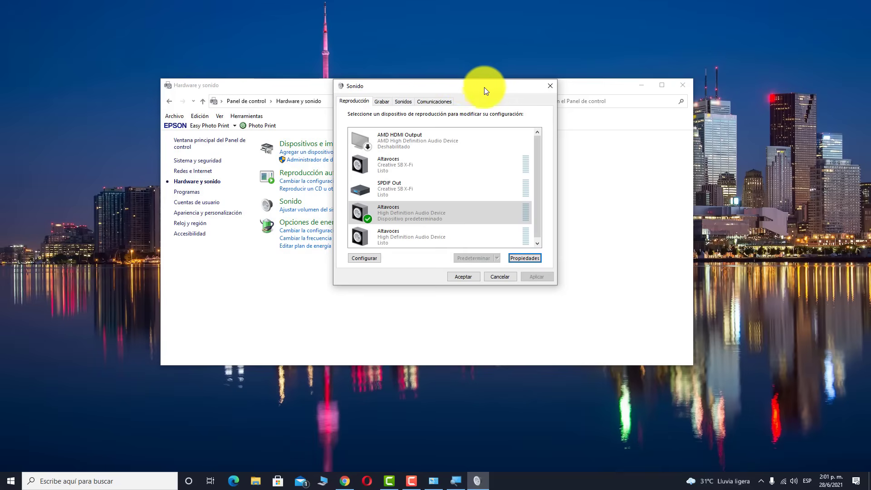
mouse_move(488, 87)
left_mouse_down()
mouse_move(536, 125)
mouse_move(470, 118)
mouse_move(482, 94)
left_mouse_up()
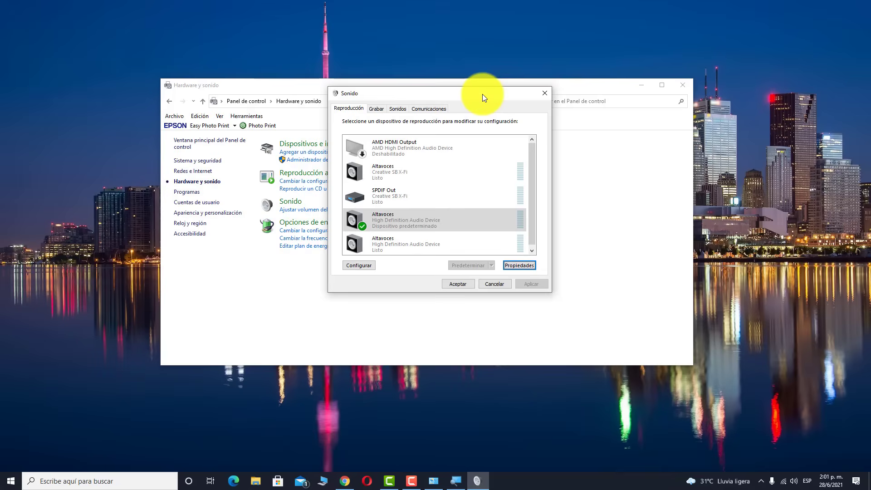
left_click_drag(482, 92, 460, 79)
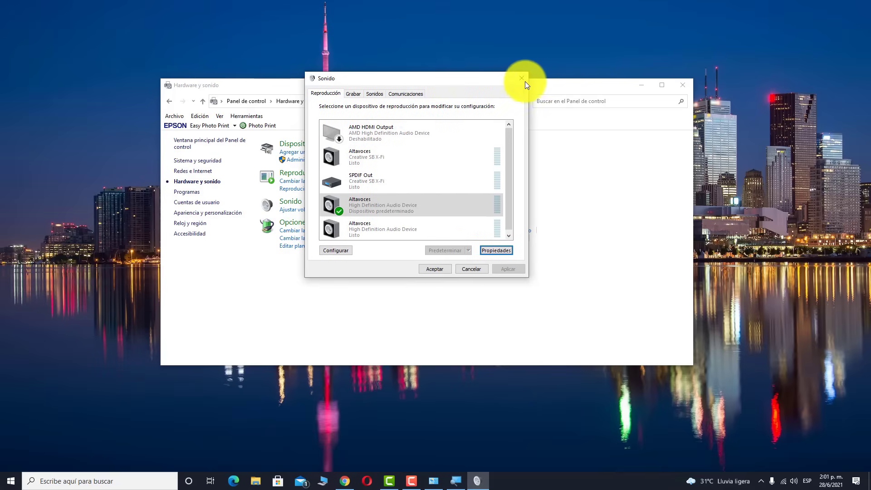
left_click(518, 77)
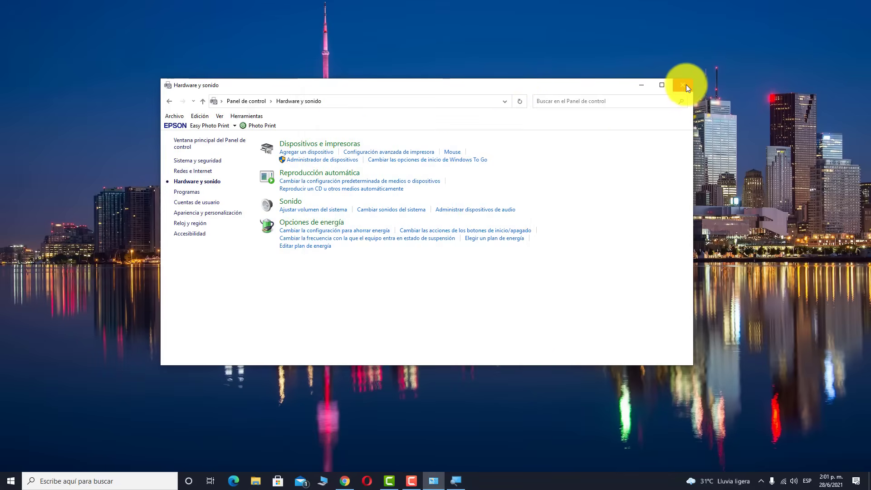
Close the Hardware y sonido window, switch to Chrome and load google.com in a new tab.
left_click(682, 85)
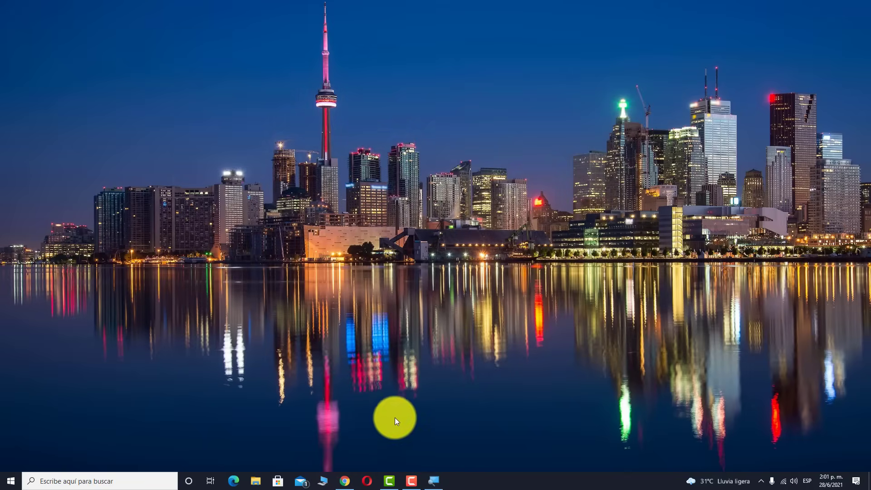
left_click(337, 483)
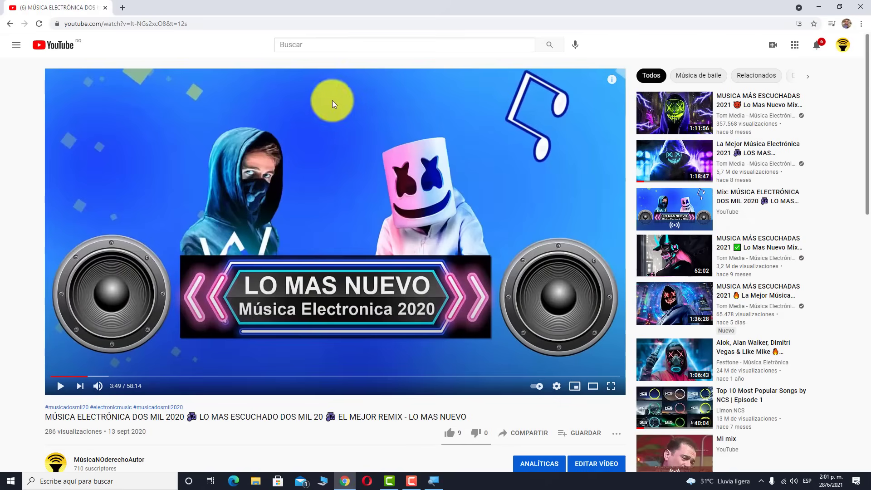
left_click(119, 7)
left_click(146, 26)
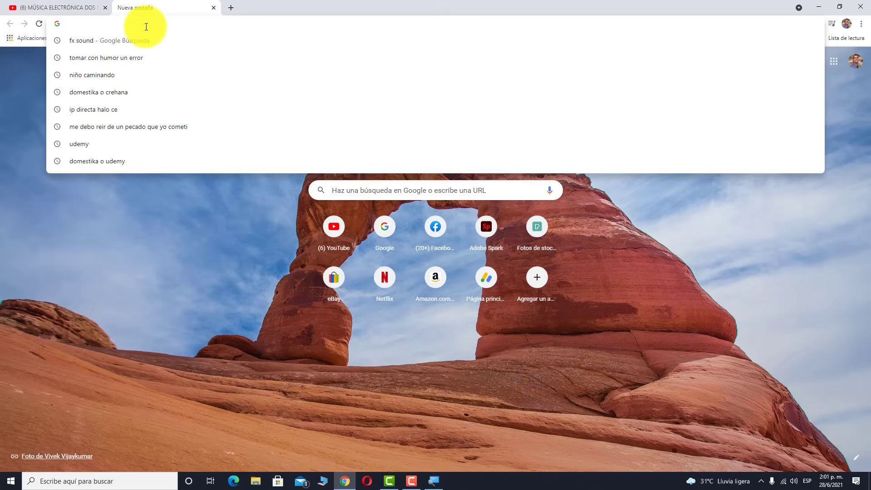
type("google.com")
key("Return")
Search Google for fxsound and open the official fxsound.com site, dismissing the translation offer.
type("f")
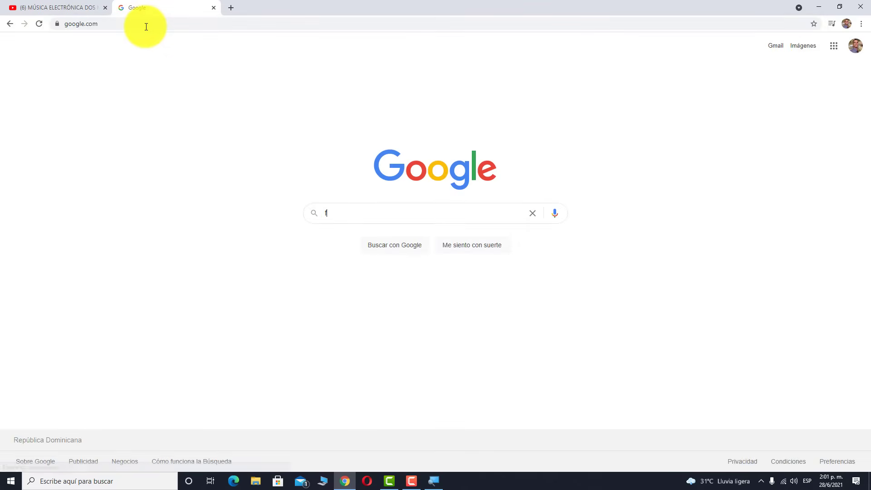
type("xsound")
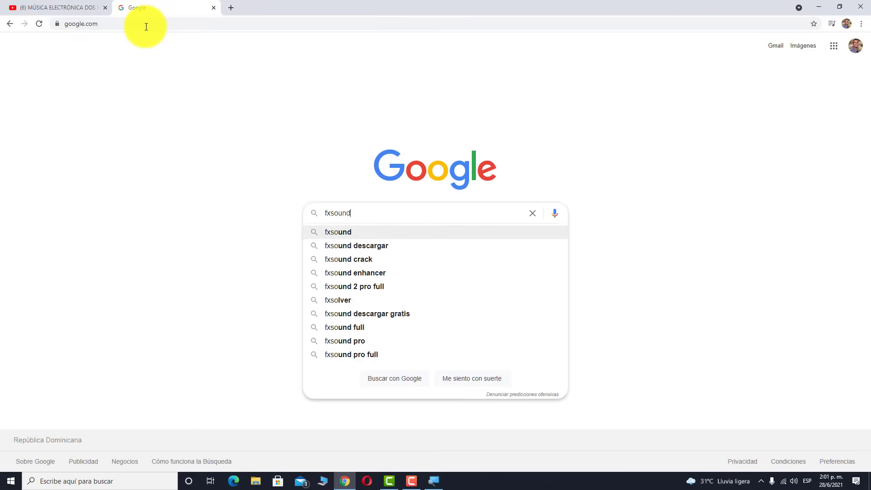
key("Return")
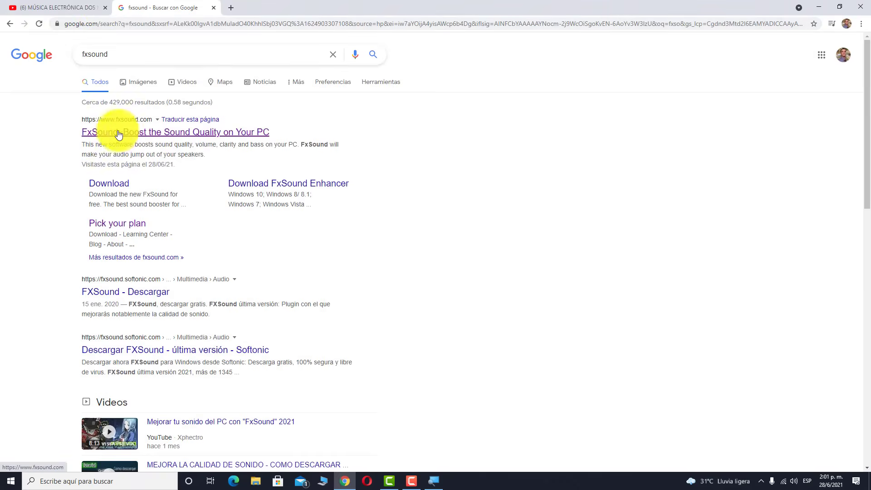
left_click(122, 131)
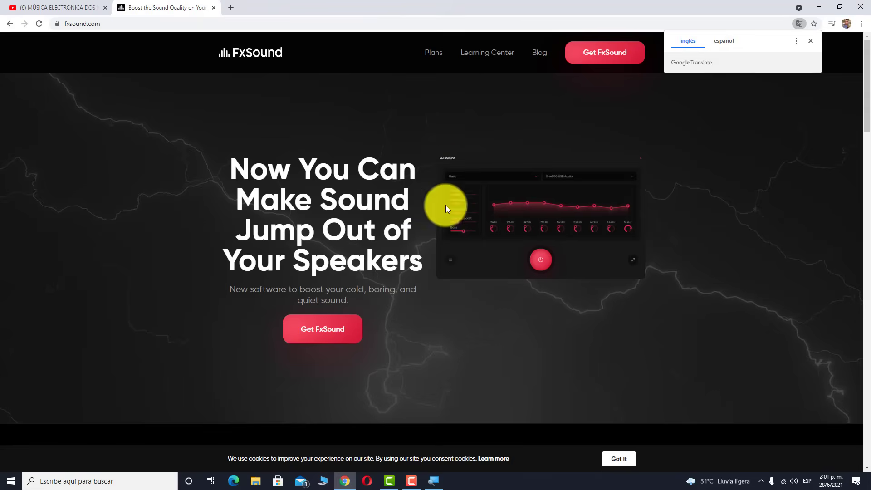
left_click(810, 41)
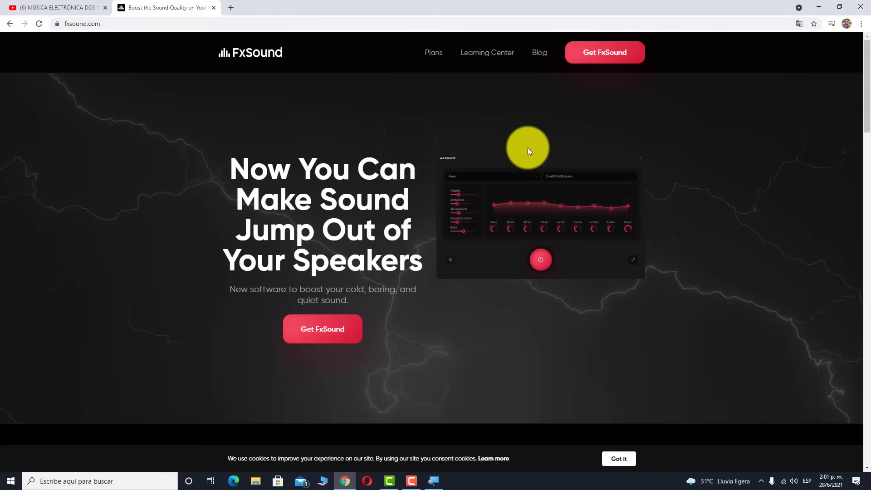
Download the free FxSound plan for Windows and show the downloaded installer in its folder.
left_click(605, 53)
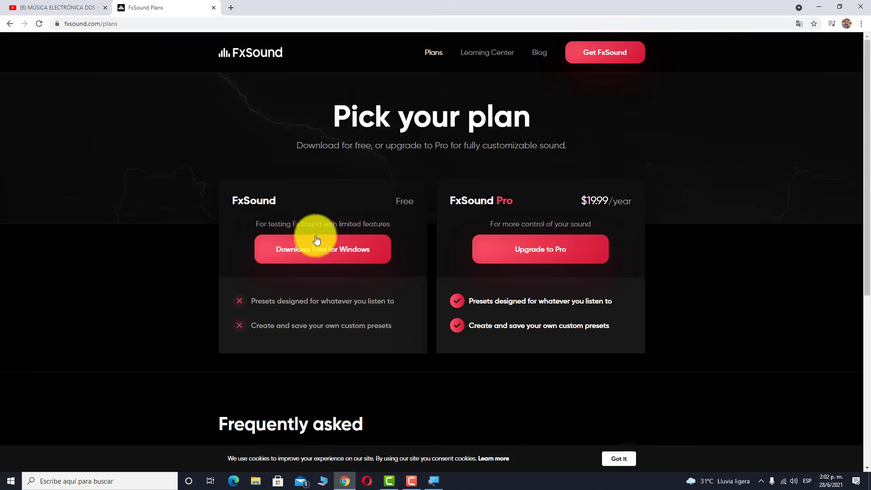
left_click(331, 254)
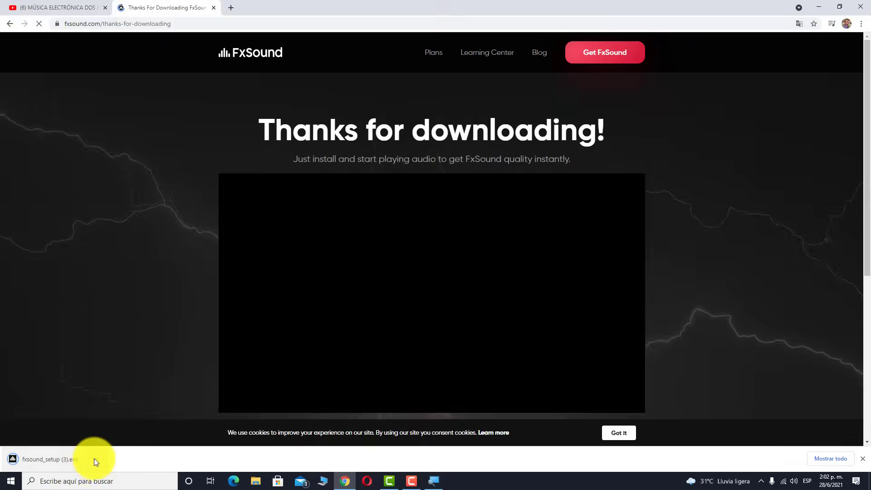
left_click(98, 461)
left_click(137, 432)
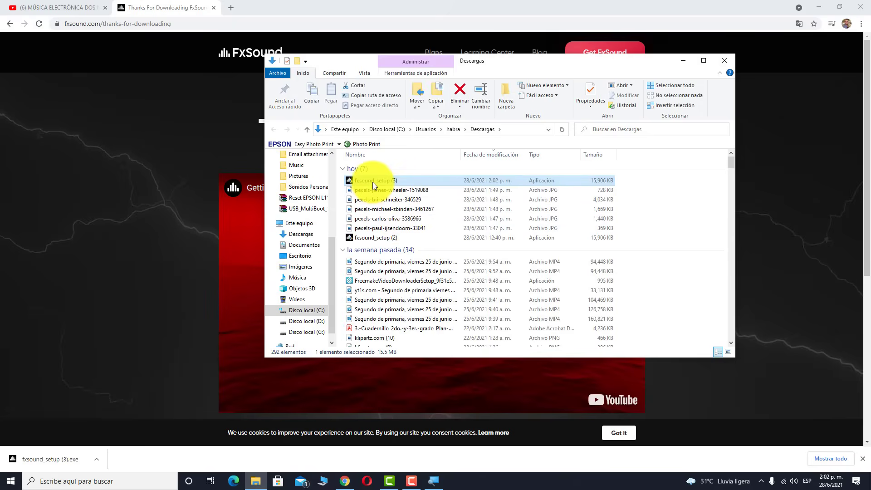
Run the fxsound_setup (3) installer, then close the Descargas folder and the FxSound tab and minimize Chrome.
double_click(373, 180)
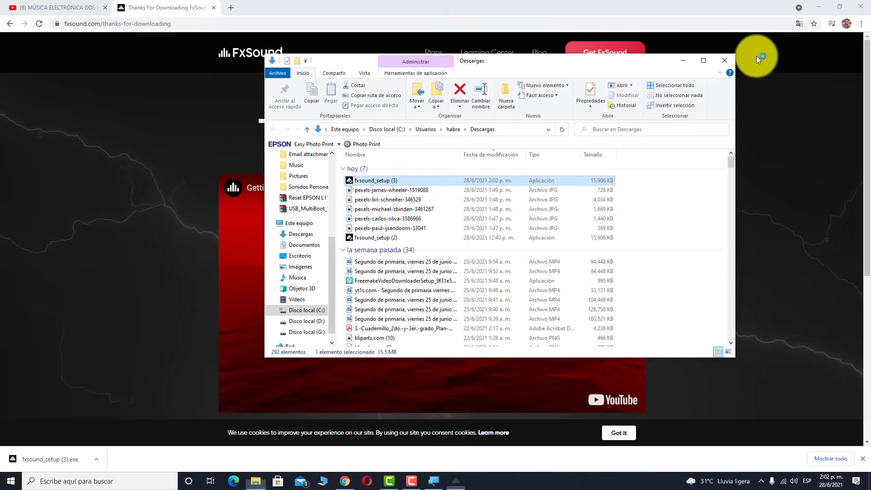
left_click(727, 60)
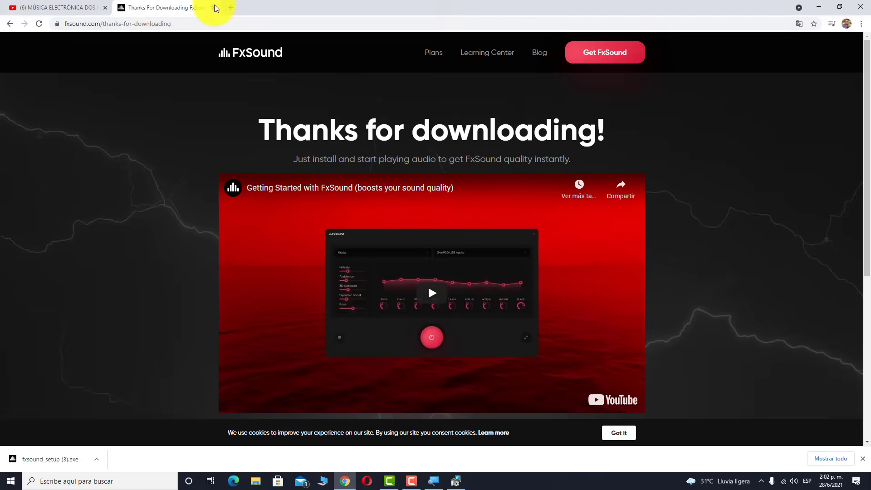
left_click(214, 7)
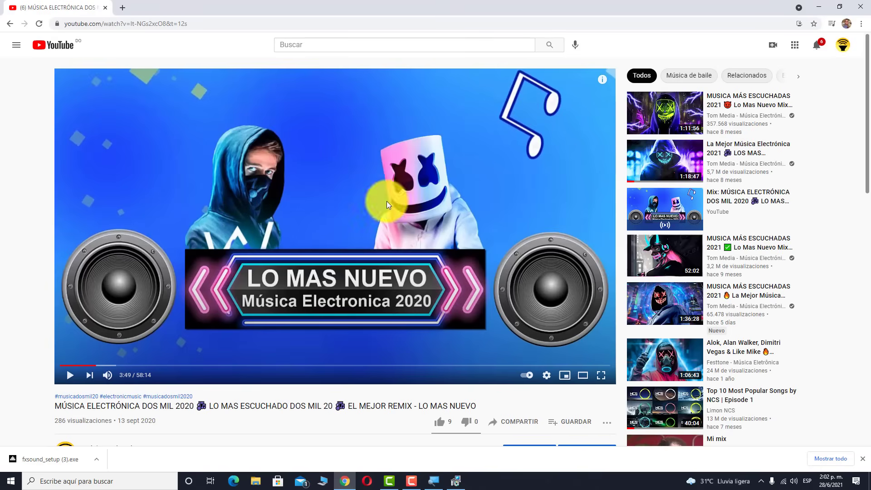
left_click(818, 6)
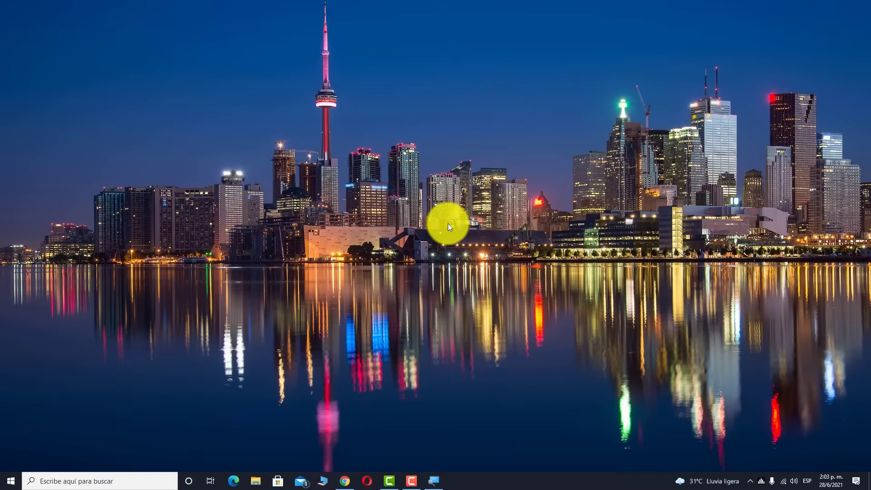
Search Windows for fx and launch the FxSound application.
left_click(134, 482)
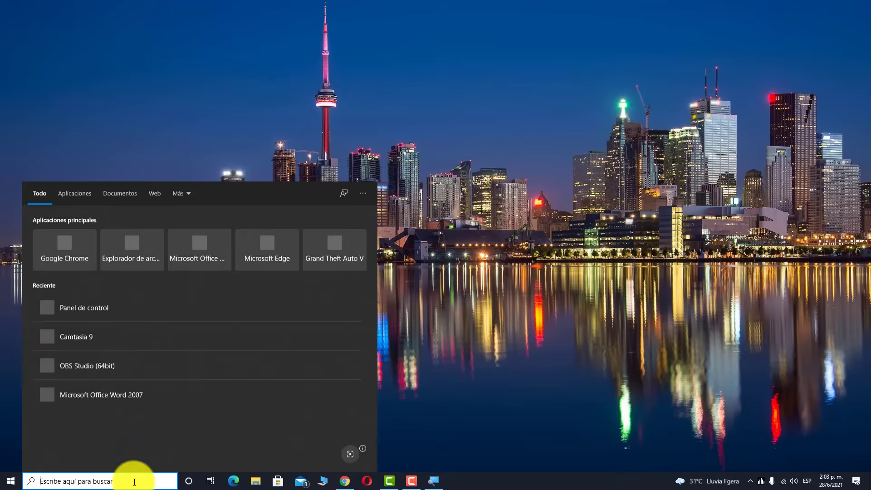
type("f")
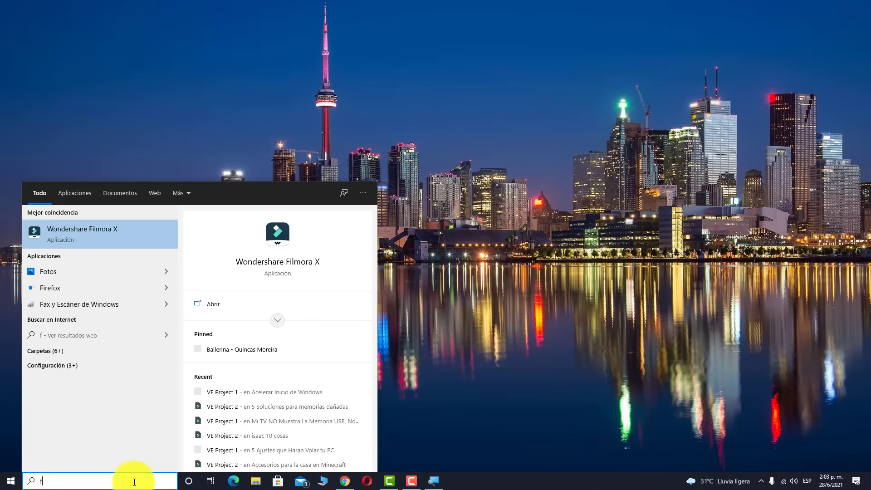
type("x")
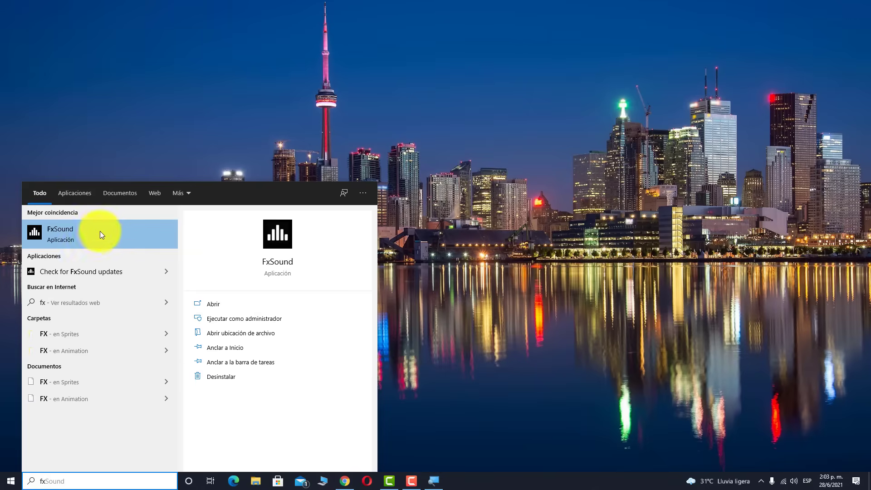
left_click(277, 262)
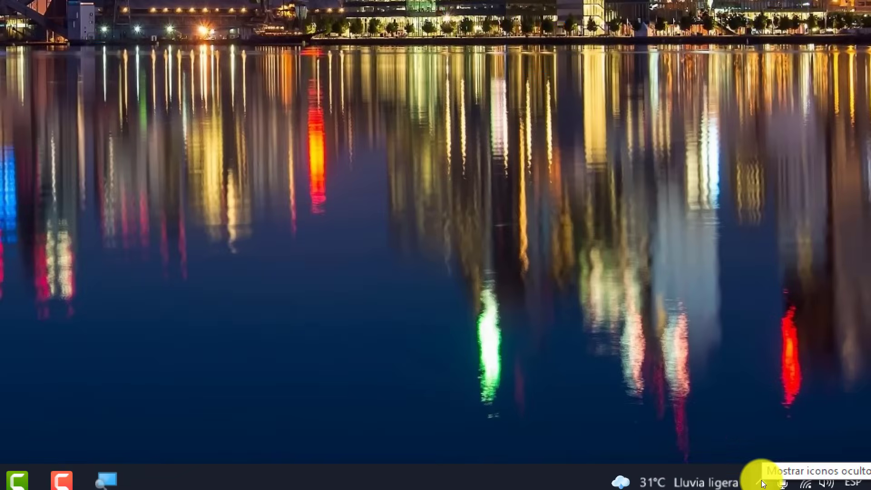
Bring up the FxSound window from the hidden notification-area icons, leaving no Configuración window open.
left_click(762, 471)
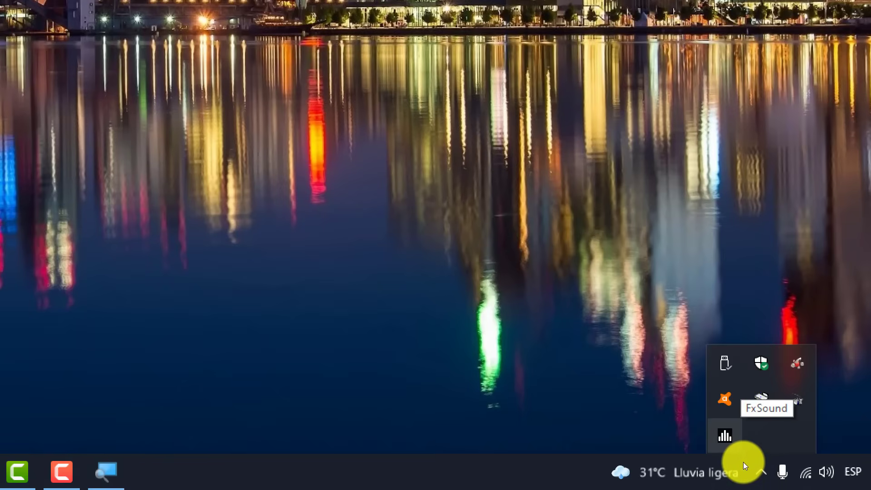
left_click(724, 435)
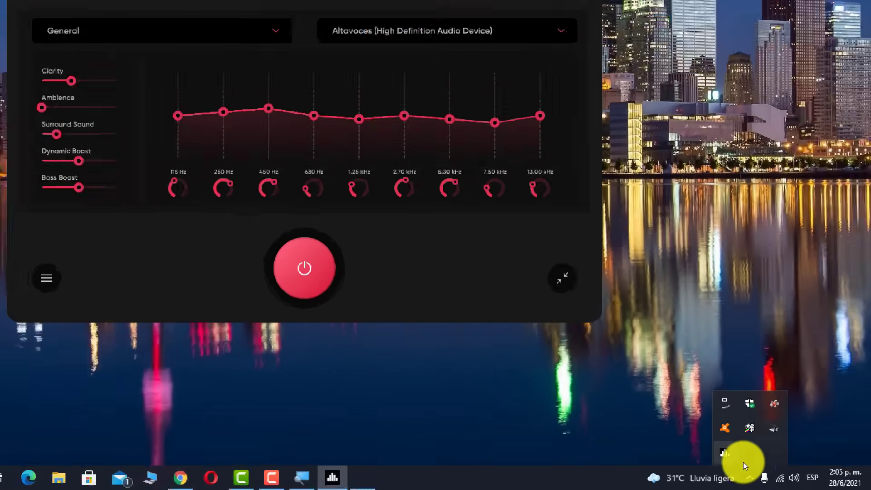
key("super+Pause")
left_click(688, 37)
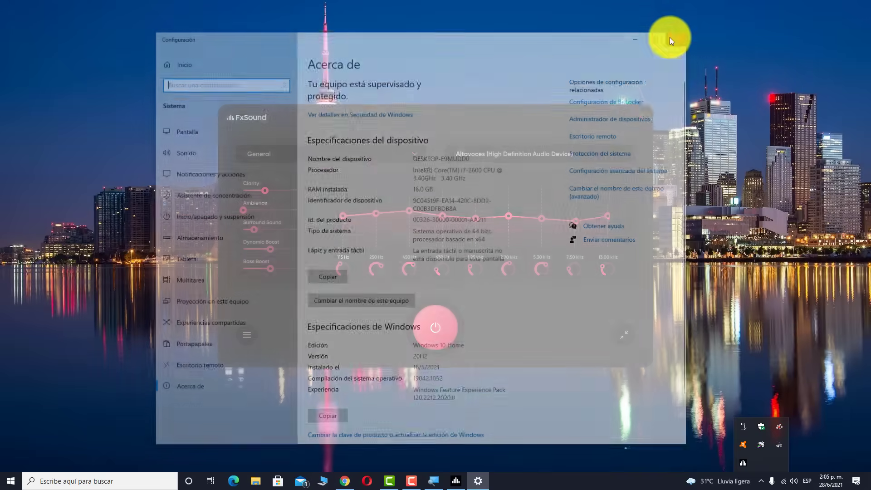